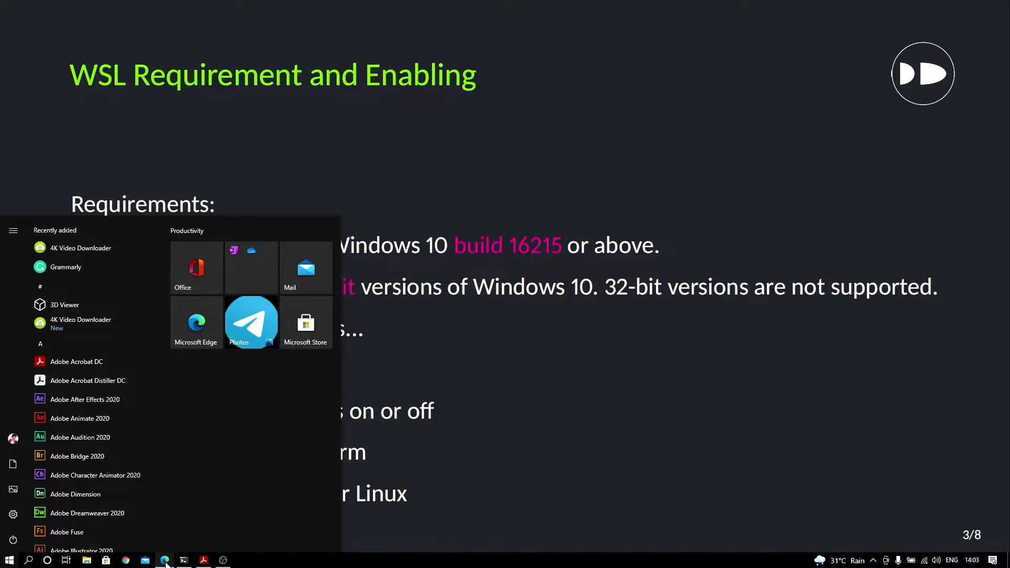
# Step: Scroll the DD Fluids channel page to Overview & Installation, then switch to the 'Install OpenFOAM: Part 1' tab
pyautogui.click(164, 560)
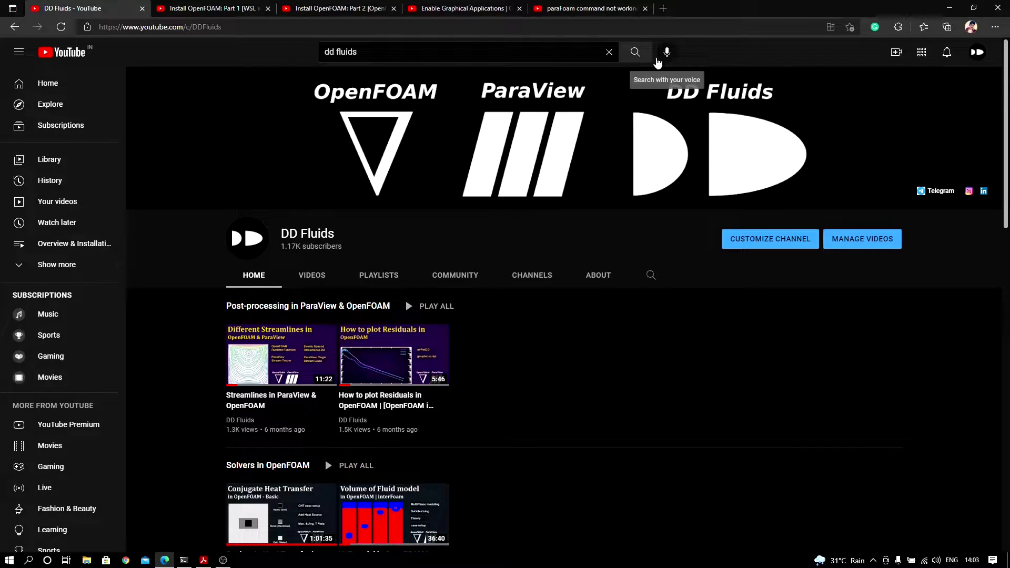
pyautogui.moveTo(1005, 87); pyautogui.dragTo(1003, 428)
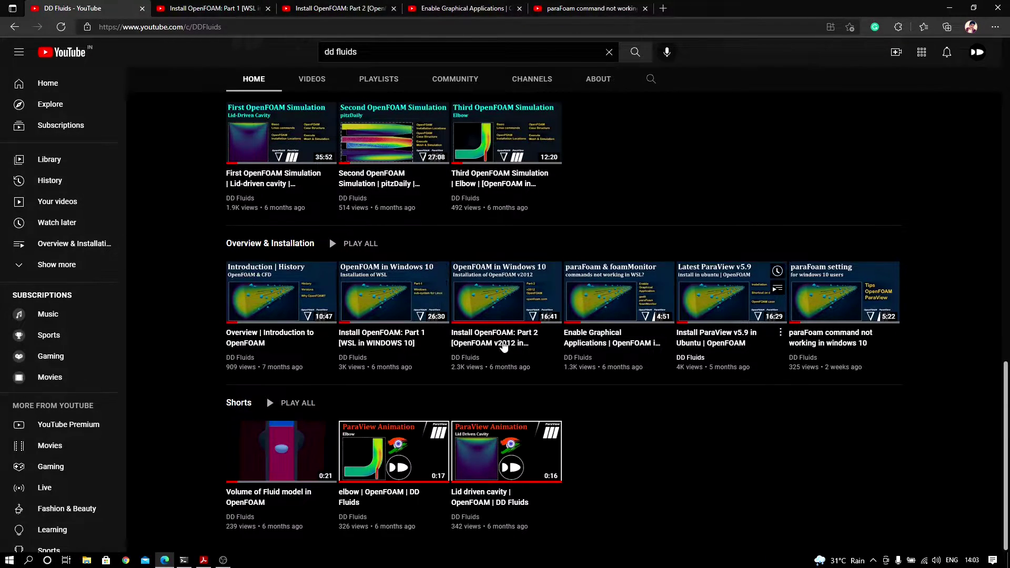
pyautogui.moveTo(420, 303)
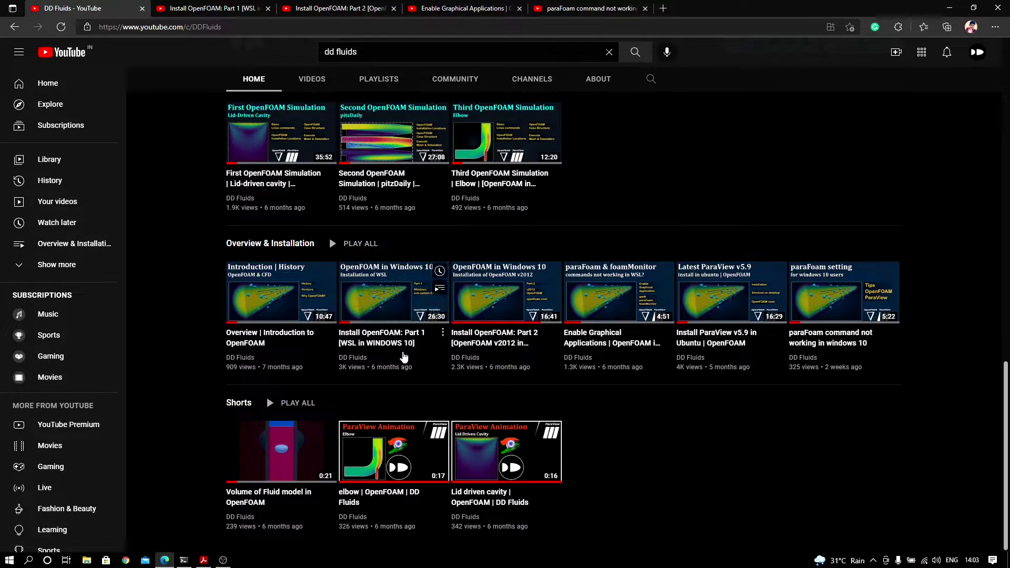
pyautogui.moveTo(623, 349)
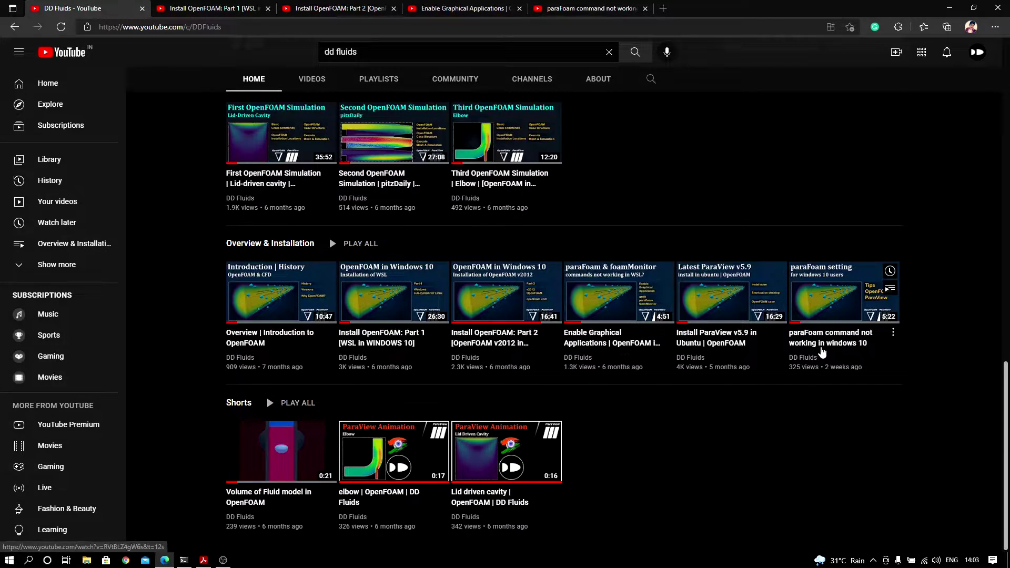
pyautogui.moveTo(462, 356)
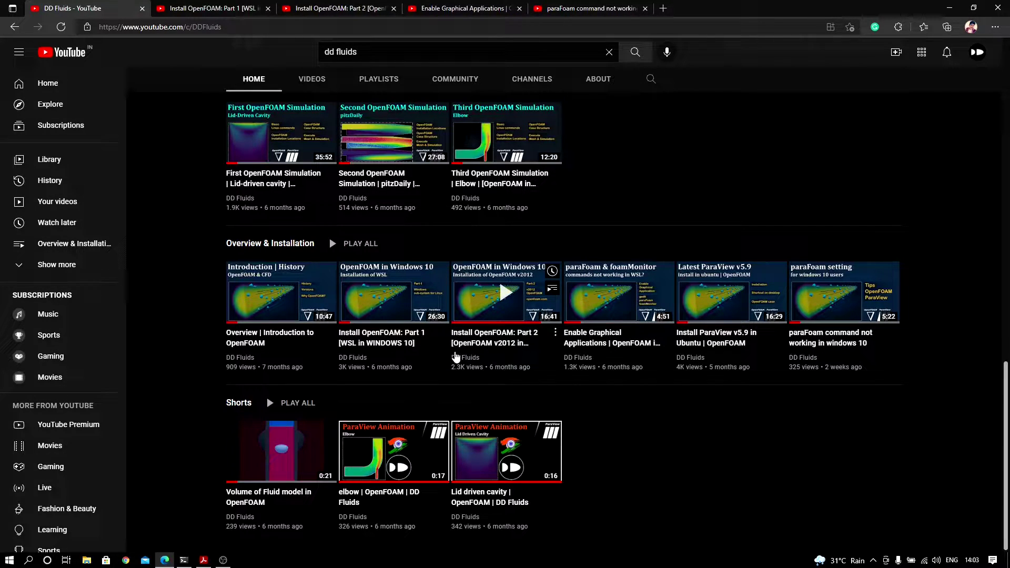
pyautogui.moveTo(371, 334)
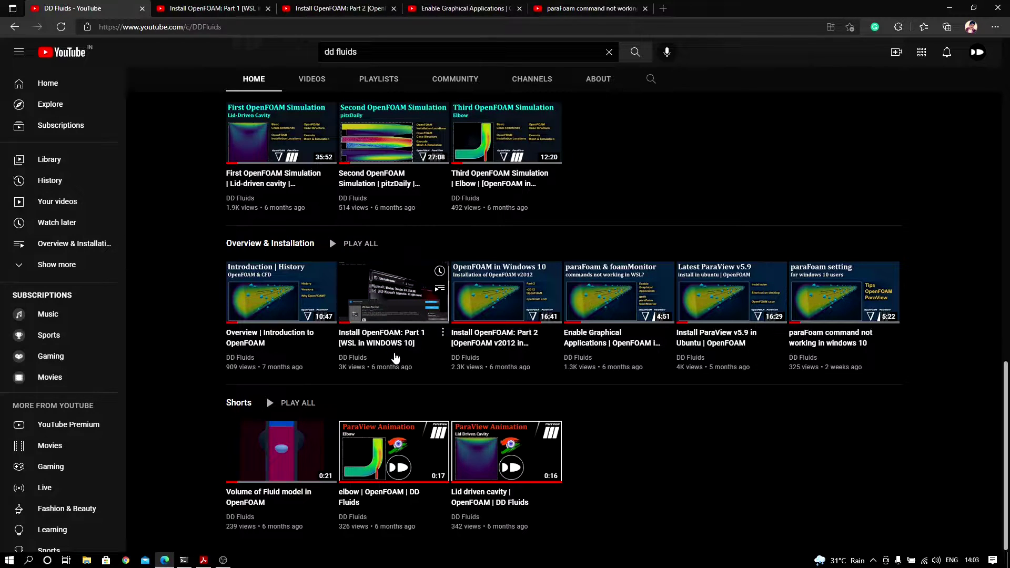
pyautogui.click(184, 10)
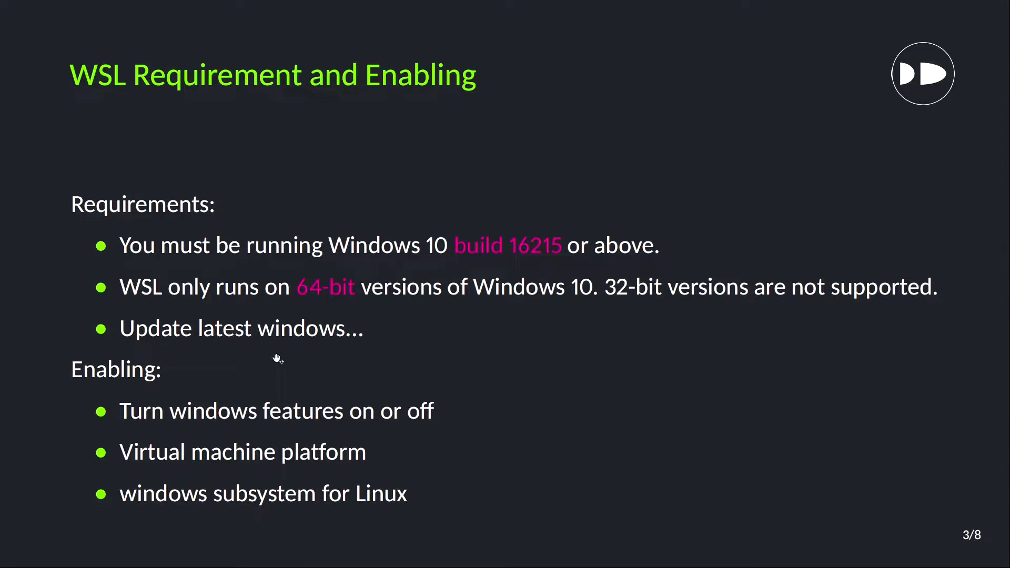
# Step: Open Windows Settings and search 'about' to reach the About your PC page
pyautogui.press('super')
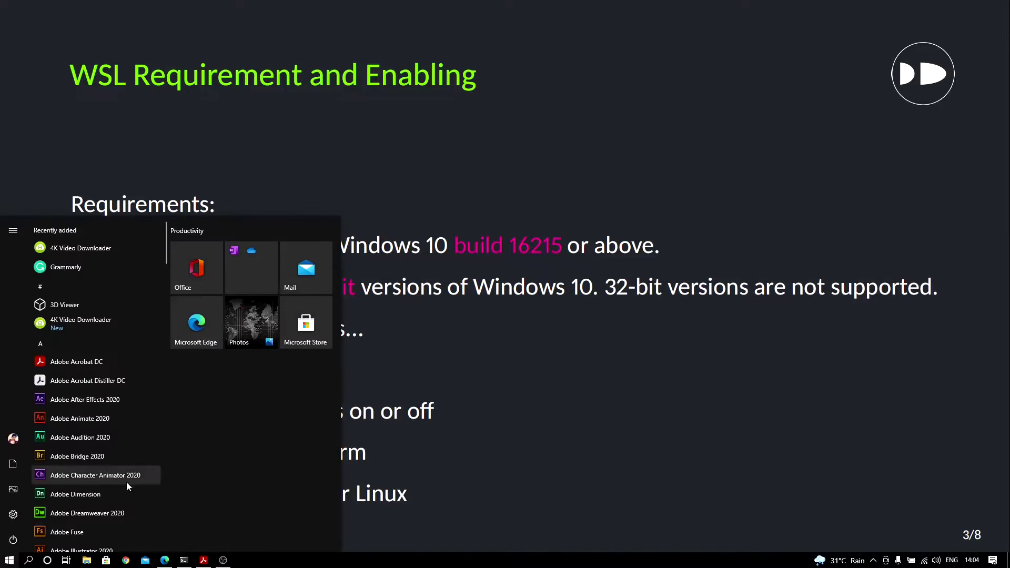
pyautogui.click(13, 513)
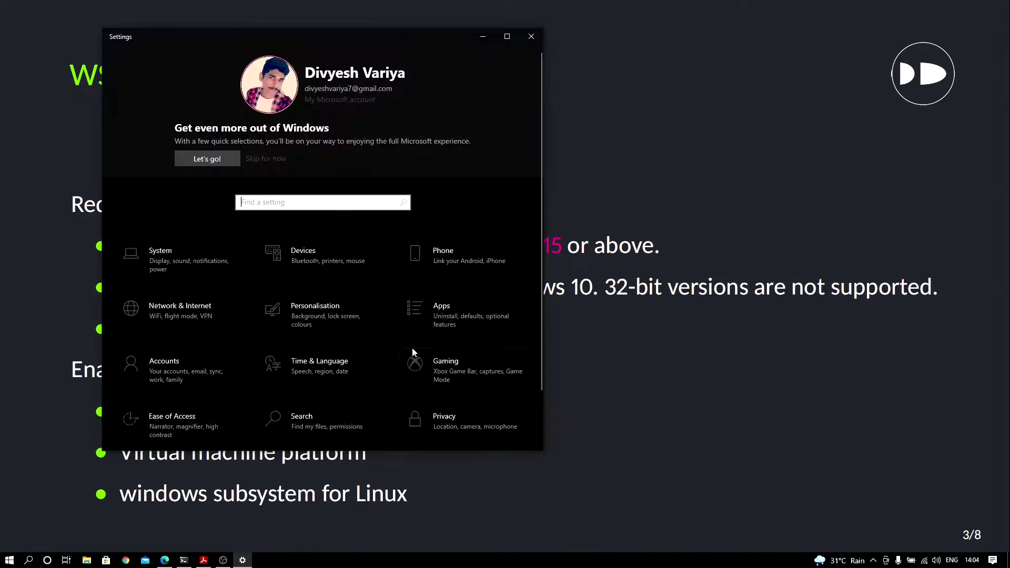
pyautogui.moveTo(365, 36); pyautogui.dragTo(531, 49)
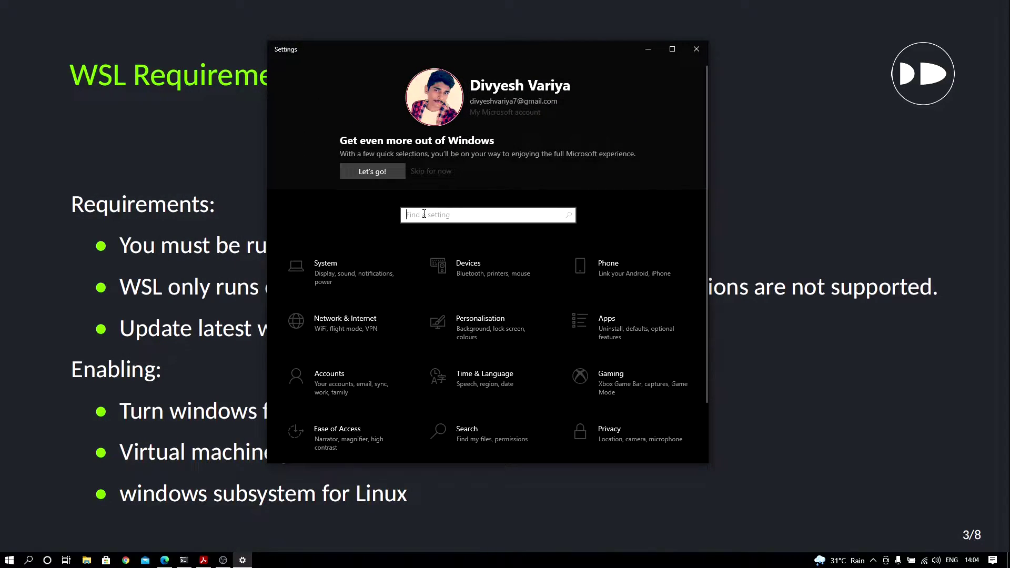
pyautogui.write('abou')
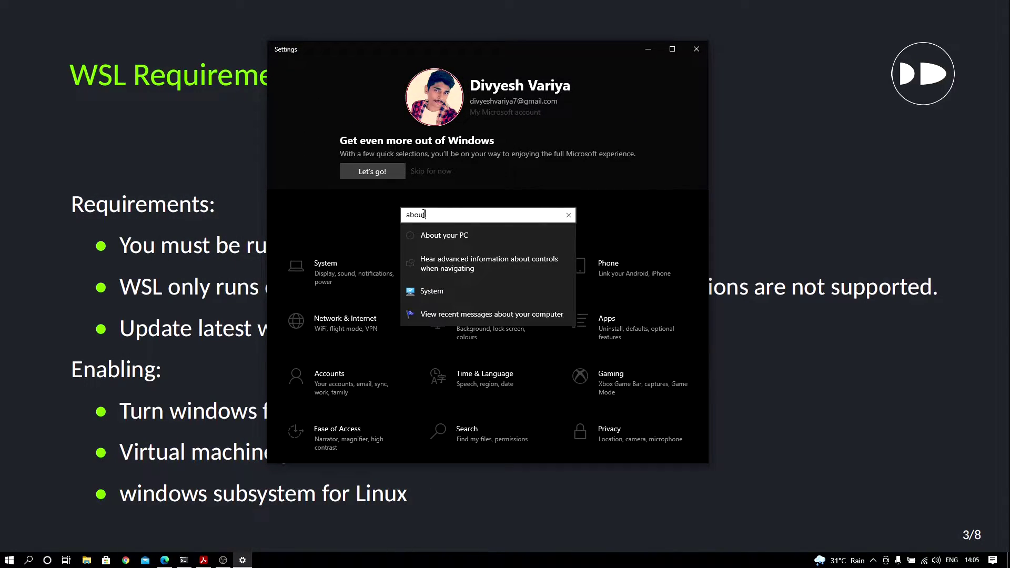
pyautogui.write('t')
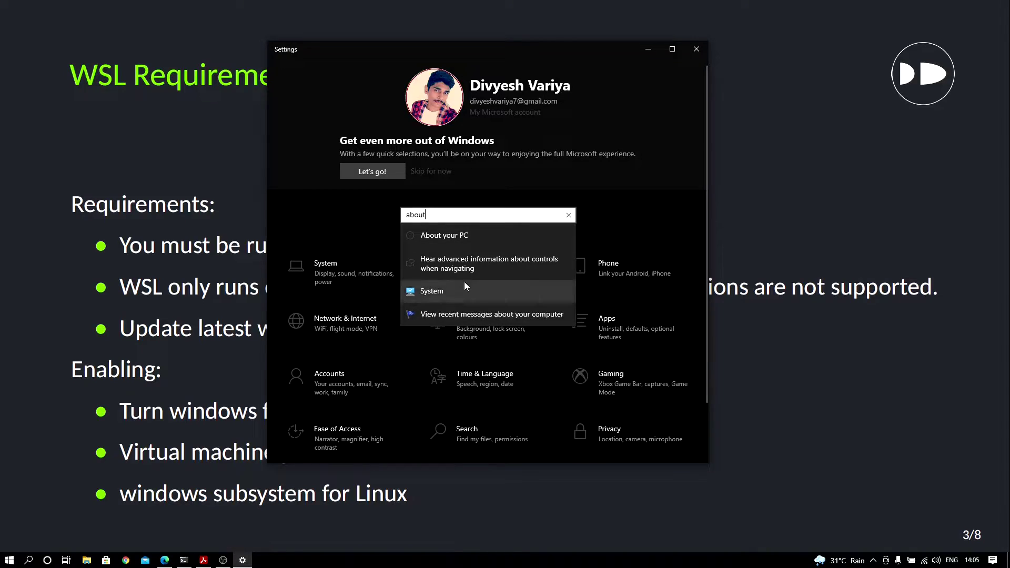
pyautogui.click(478, 235)
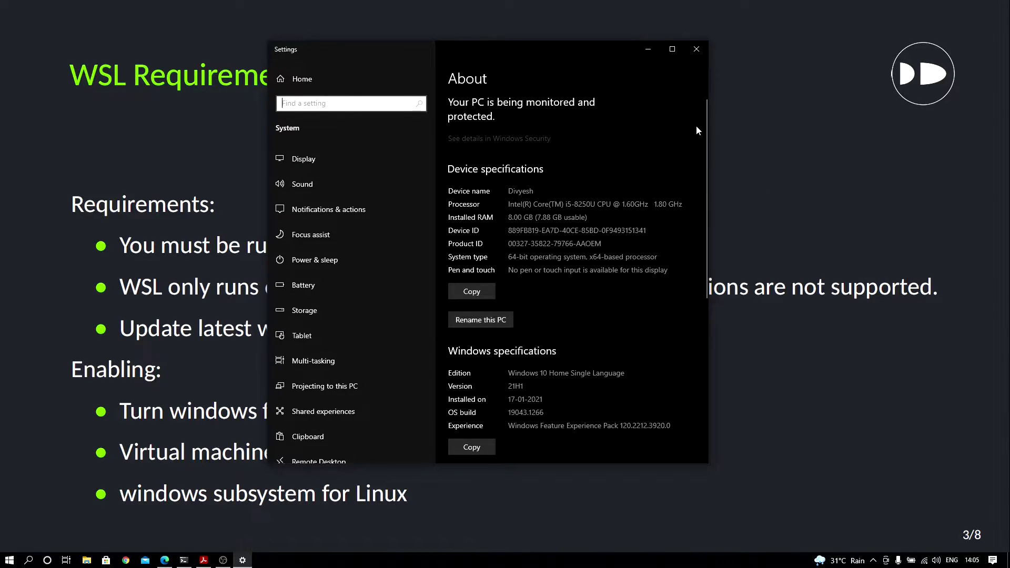
# Step: Scroll to Windows specifications showing 64-bit and OS build 19043.1266, keeping slide text uncovered
pyautogui.moveTo(705, 128); pyautogui.dragTo(689, 222)
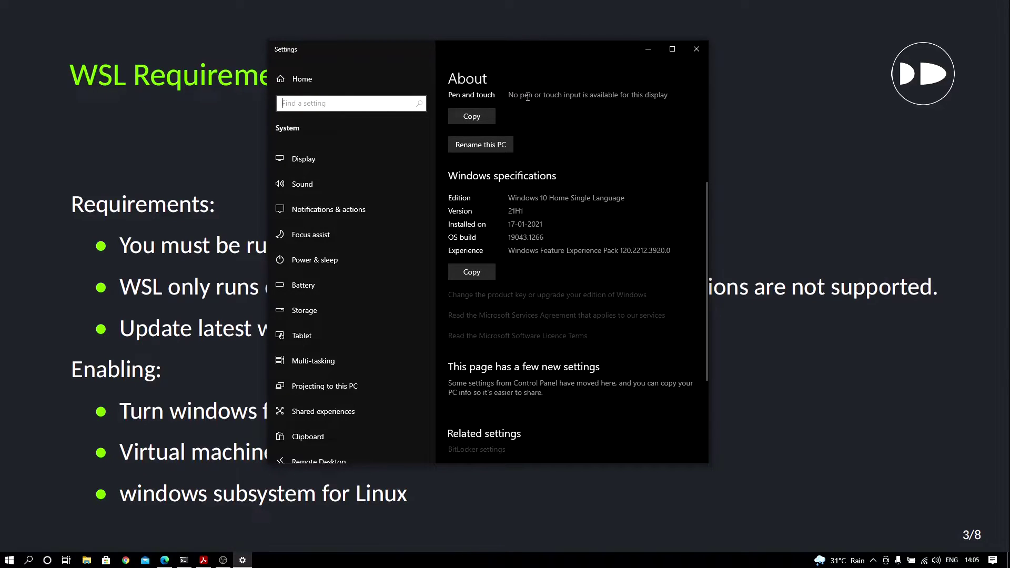
pyautogui.moveTo(506, 54); pyautogui.dragTo(452, 76)
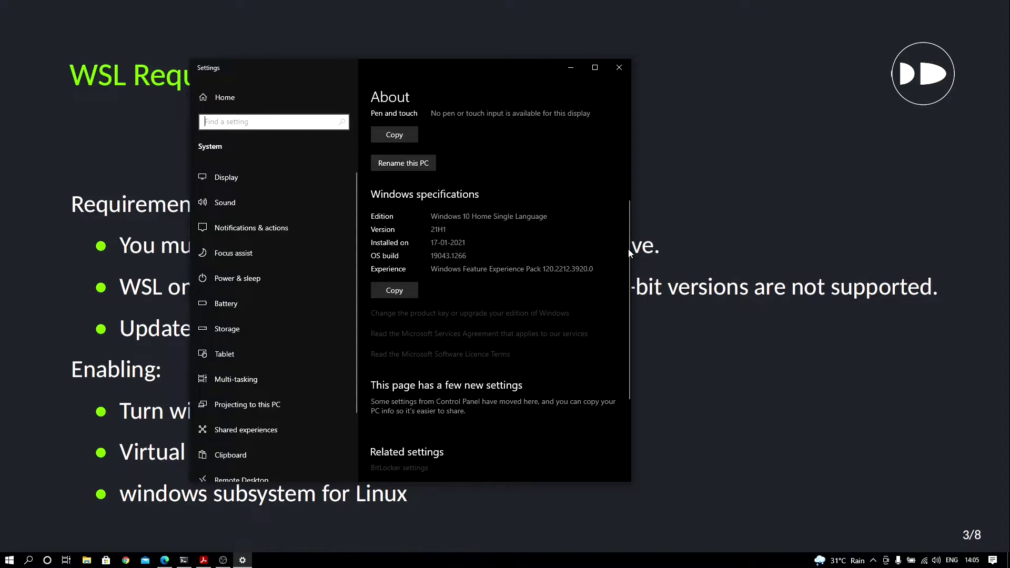
pyautogui.moveTo(626, 254); pyautogui.dragTo(629, 186)
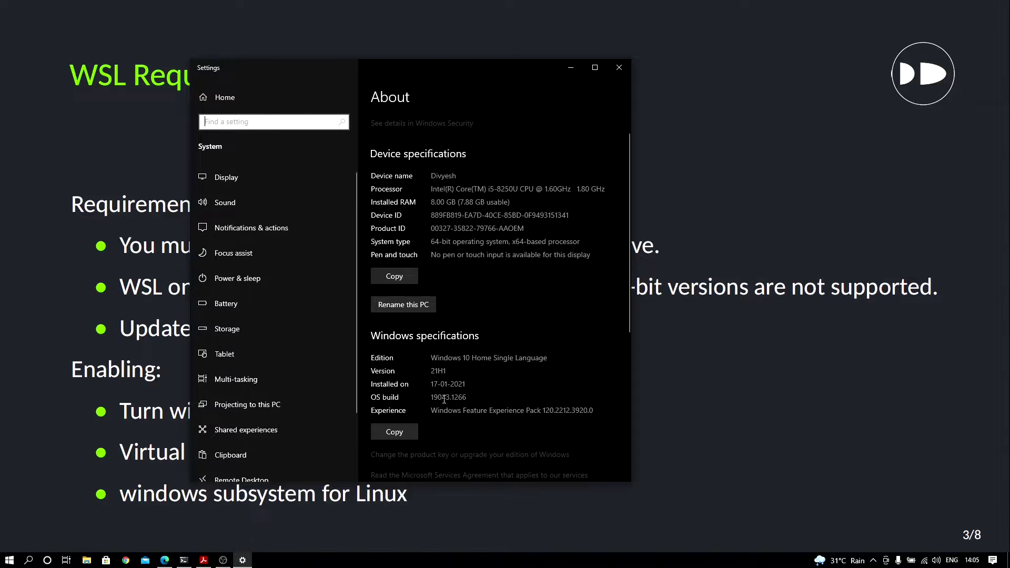
pyautogui.moveTo(440, 92); pyautogui.dragTo(295, 81)
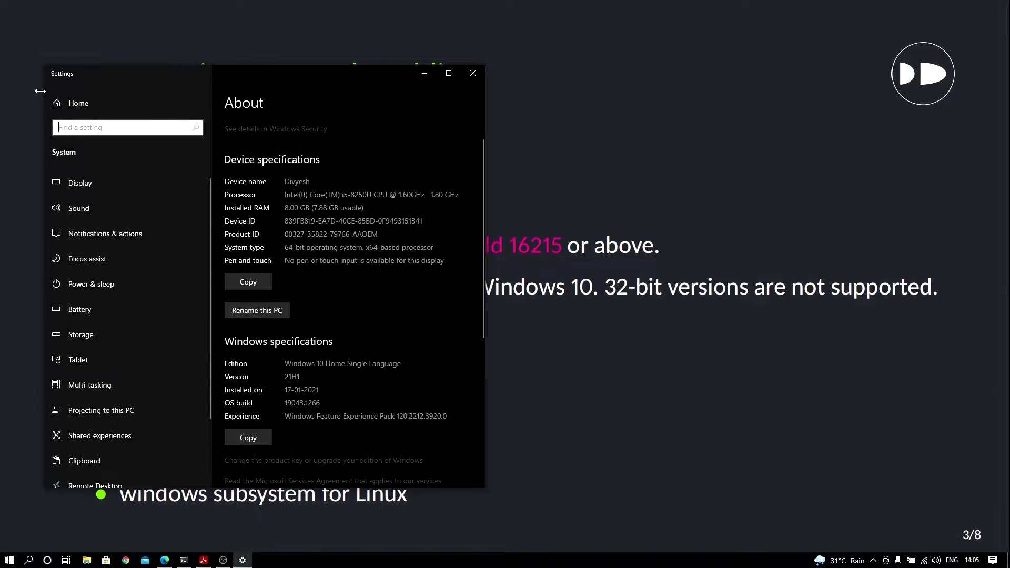
# Step: Go back to the Settings home page and open Update & Security
pyautogui.click(84, 105)
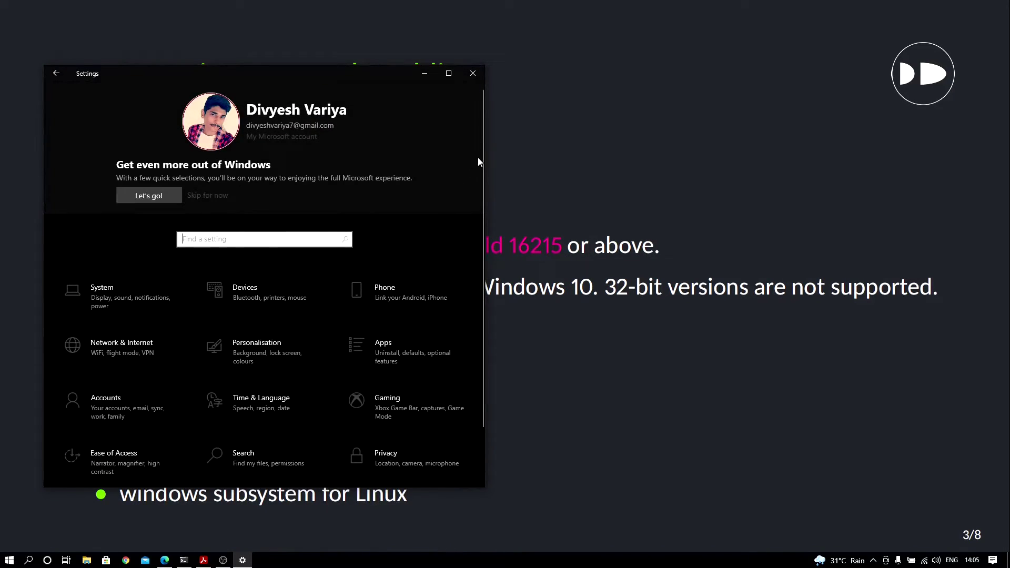
pyautogui.scroll(-2, 467, 292)
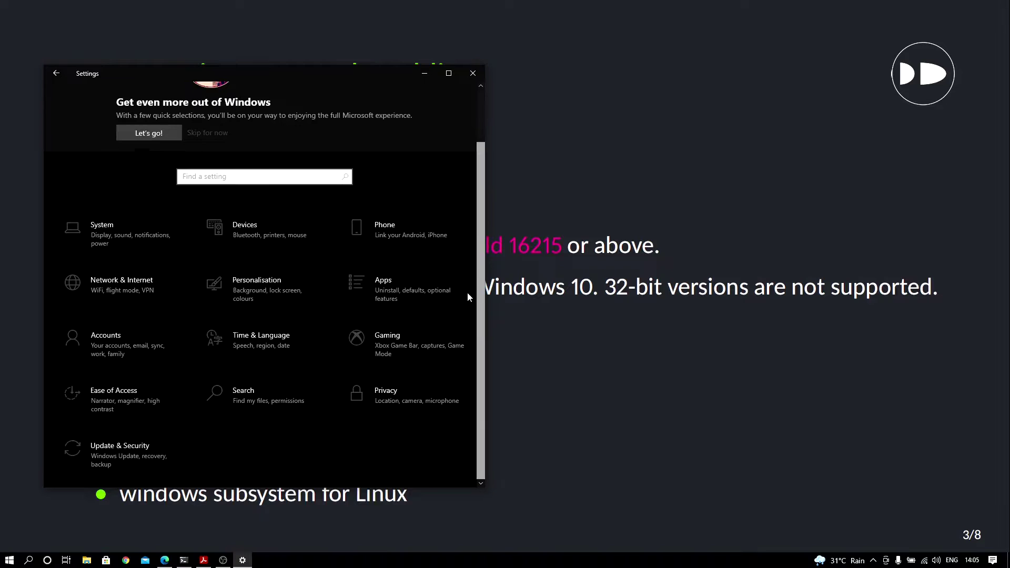
pyautogui.click(126, 451)
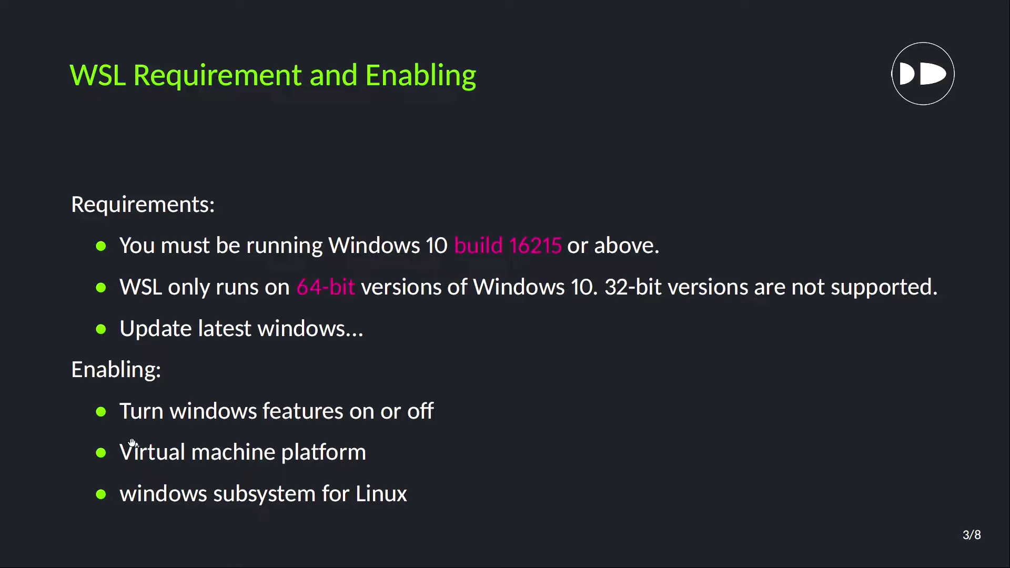
# Step: Search the Start menu for 'windows feature'
pyautogui.press('super')
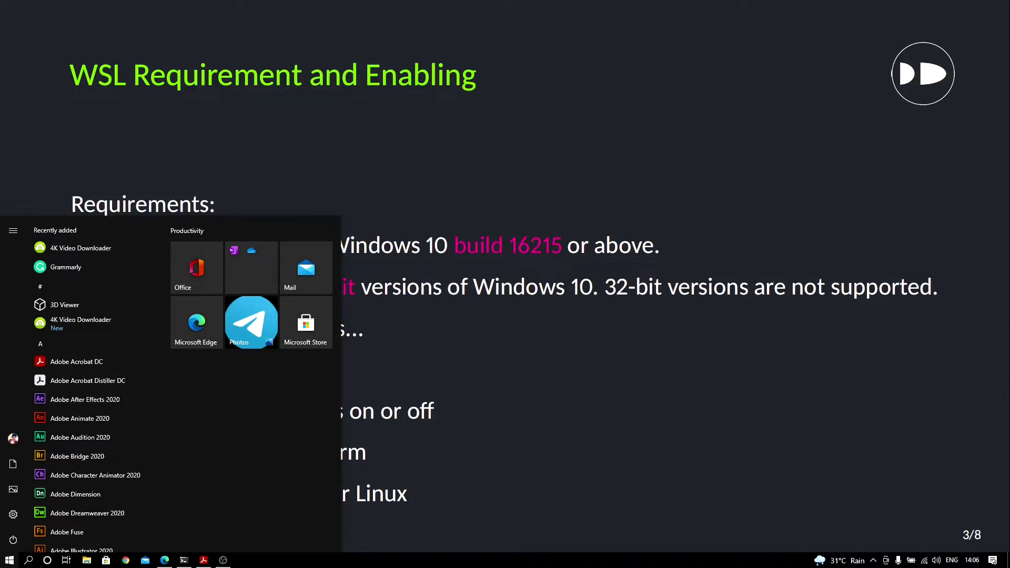
pyautogui.write('window')
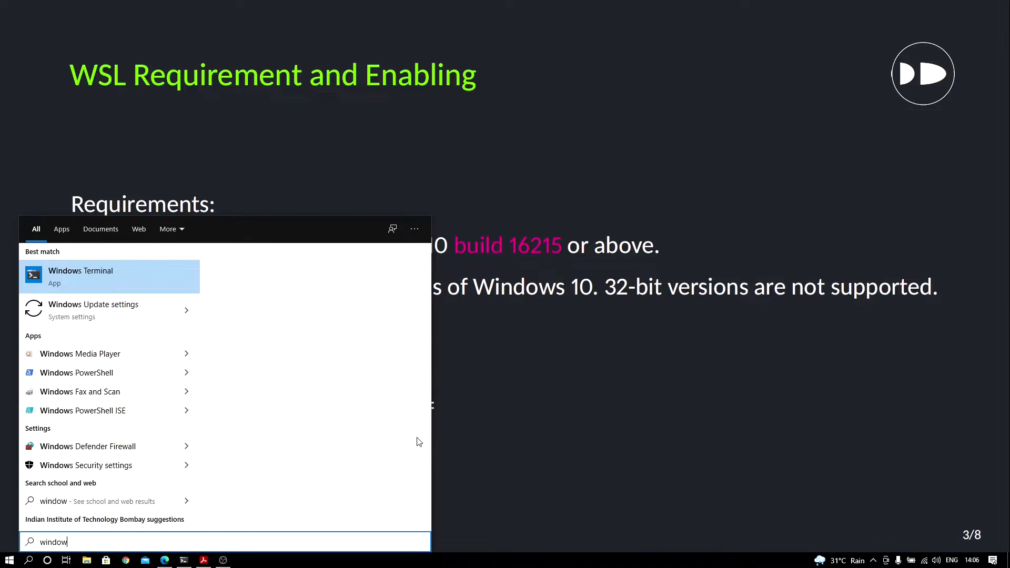
pyautogui.write('s fea')
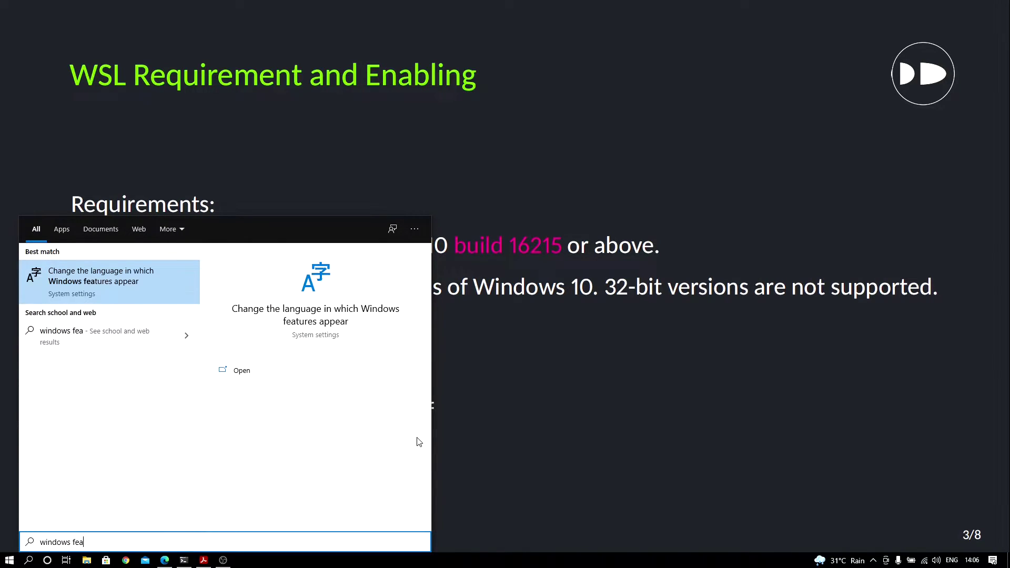
pyautogui.write('ture')
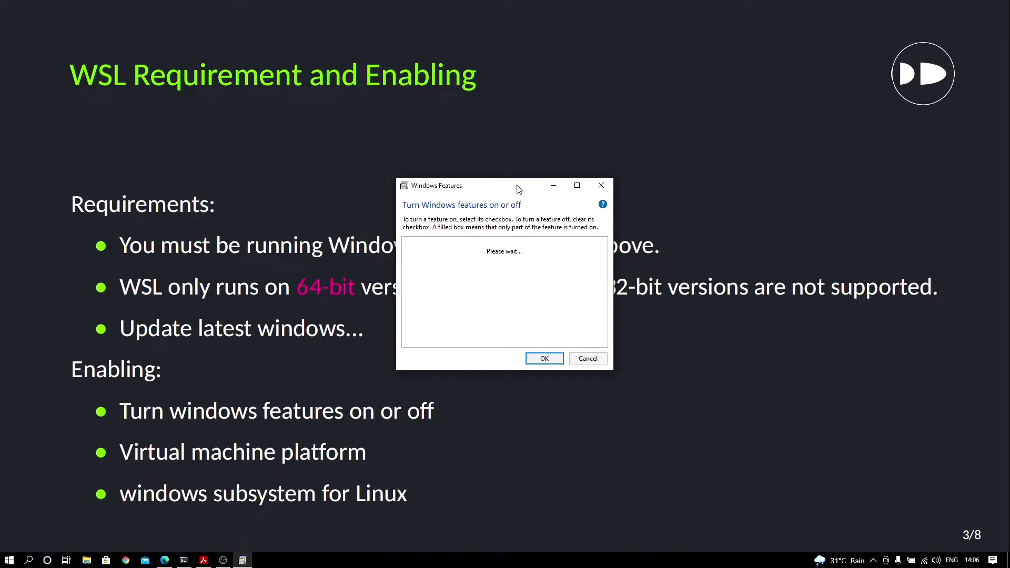
# Step: Highlight Virtual Machine Platform and Windows Subsystem for Linux to show both are checked
pyautogui.moveTo(519, 191); pyautogui.dragTo(475, 127)
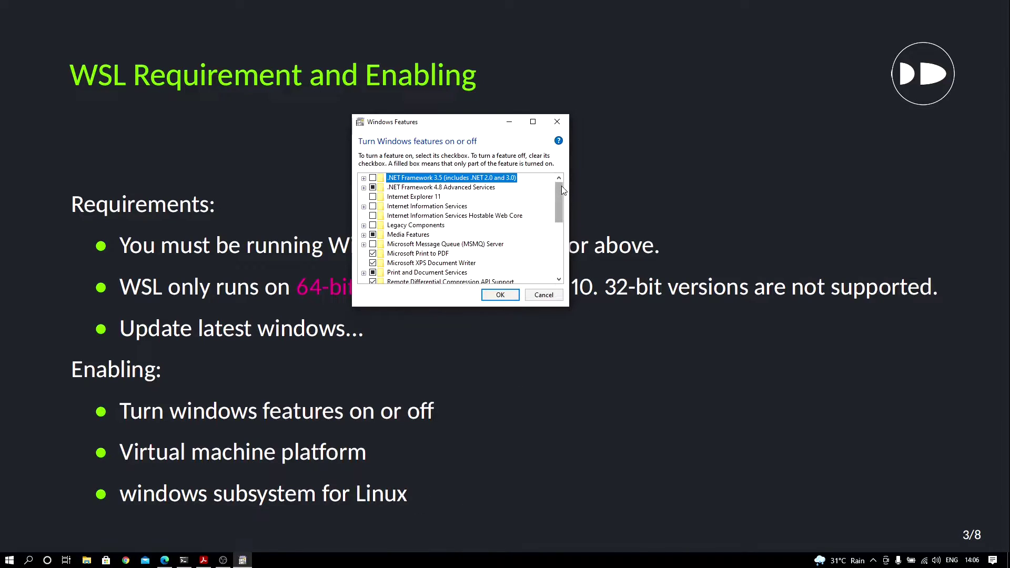
pyautogui.moveTo(560, 185); pyautogui.dragTo(567, 229)
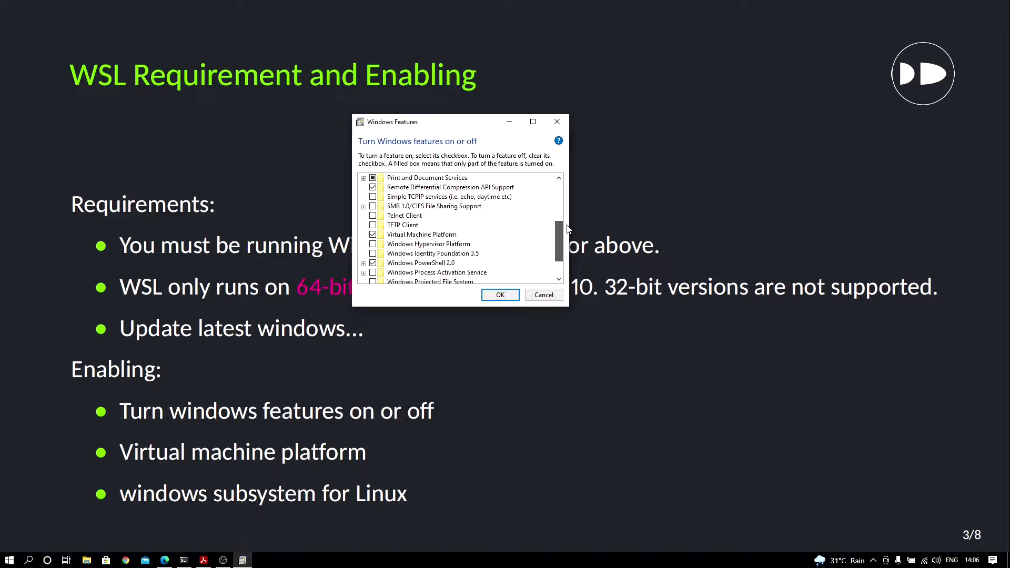
pyautogui.click(441, 235)
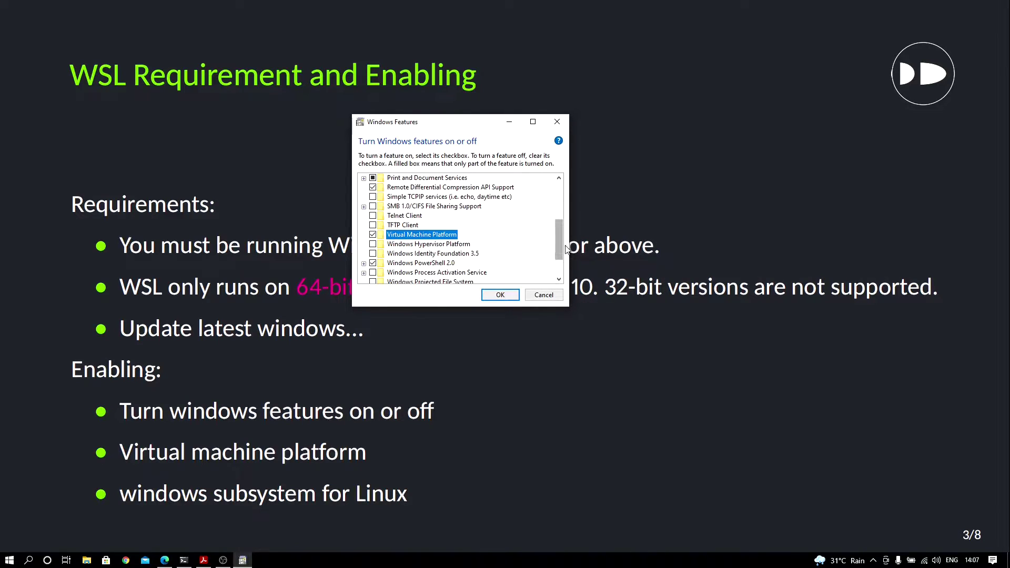
pyautogui.moveTo(559, 235); pyautogui.dragTo(492, 264)
pyautogui.click(453, 264)
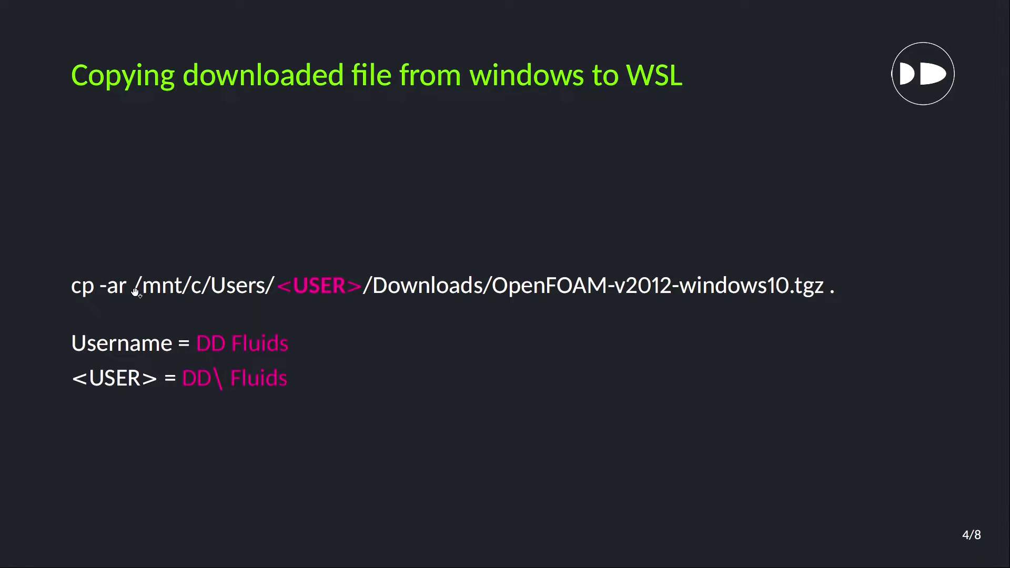
# Step: Bring Edge forward and switch to the Install OpenFOAM Part 2 video's install commands
pyautogui.press('super')
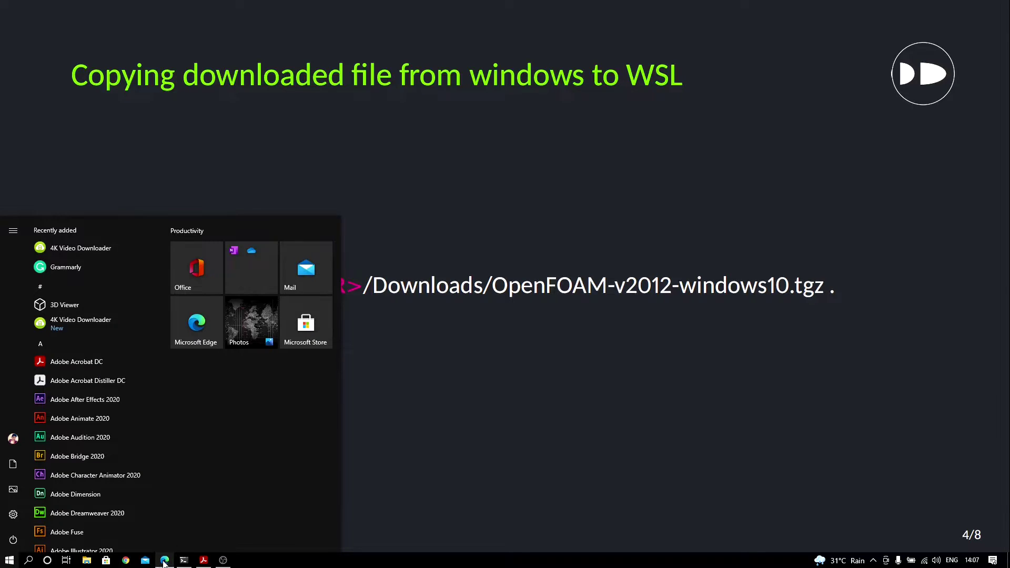
pyautogui.click(165, 560)
pyautogui.click(318, 11)
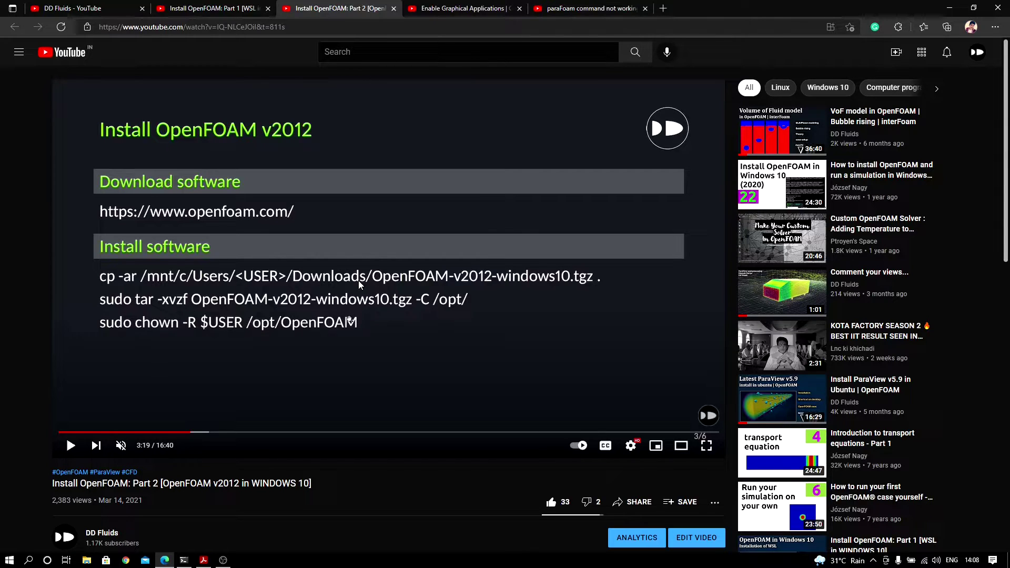
# Step: Return to the Template.pdf slideshow through its taskbar preview
pyautogui.press('super')
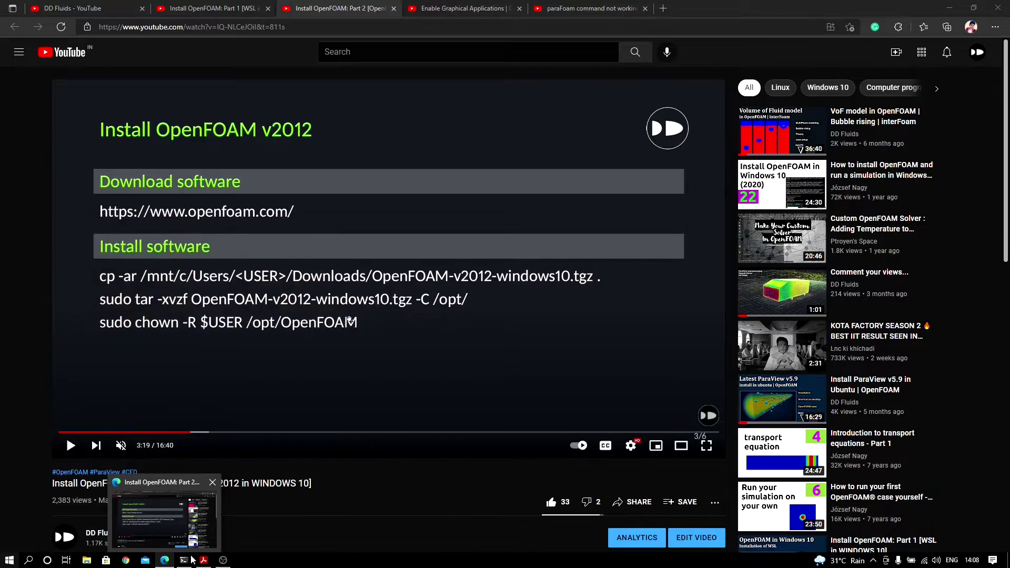
pyautogui.moveTo(204, 561)
pyautogui.click(200, 522)
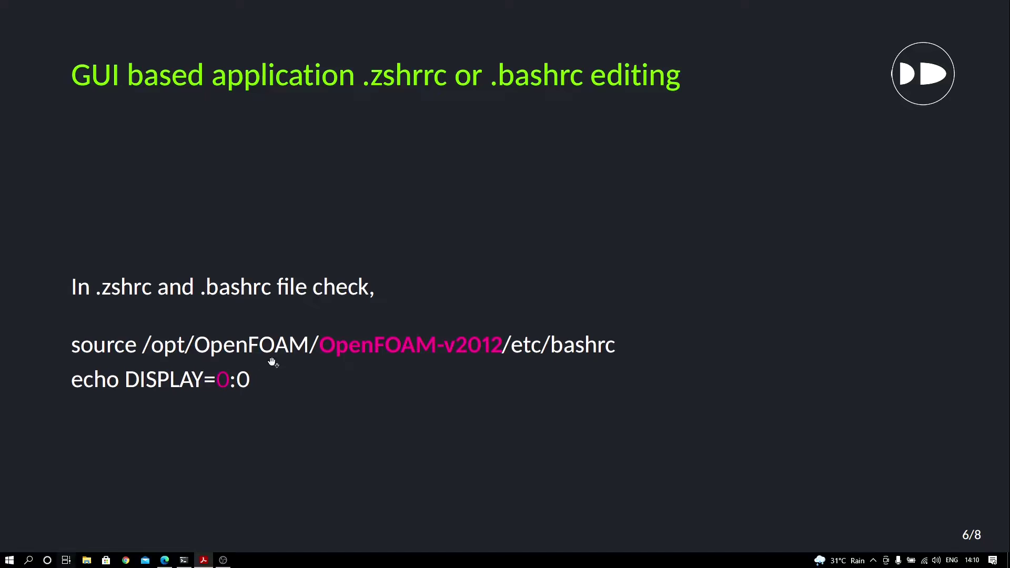
# Step: Switch to Edge via Task View and open the 'Enable Graphical Applications' video tab
pyautogui.click(65, 559)
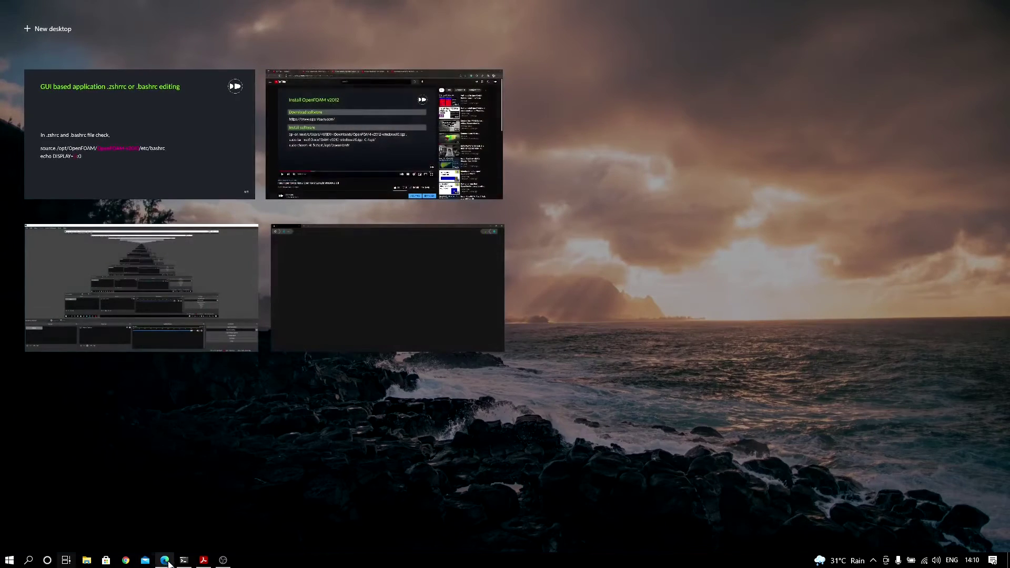
pyautogui.click(365, 92)
pyautogui.click(441, 7)
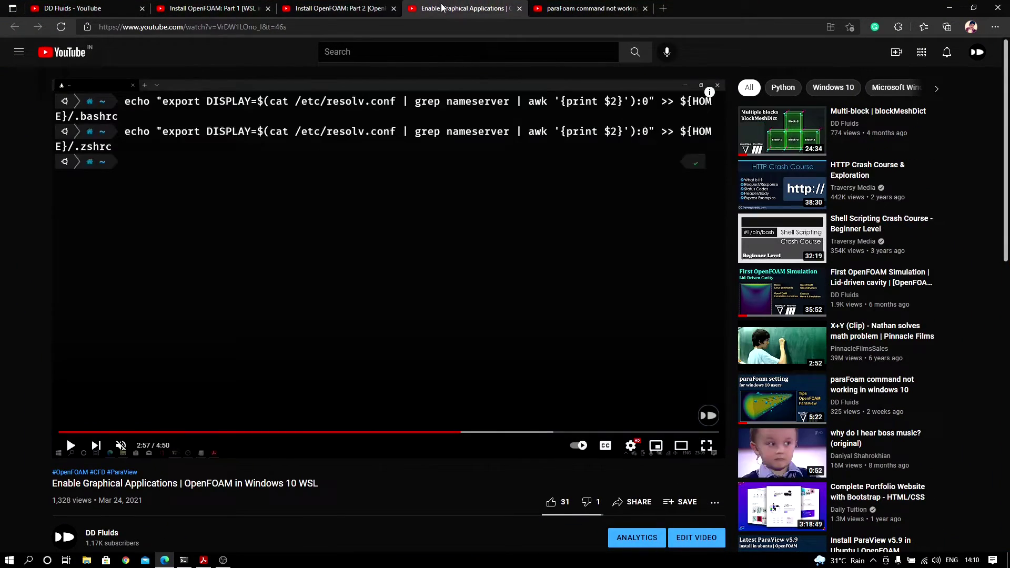
# Step: Open 26.09.2021_23.51.21_REC.png from Downloads in Photos, then close the viewer
pyautogui.click(87, 560)
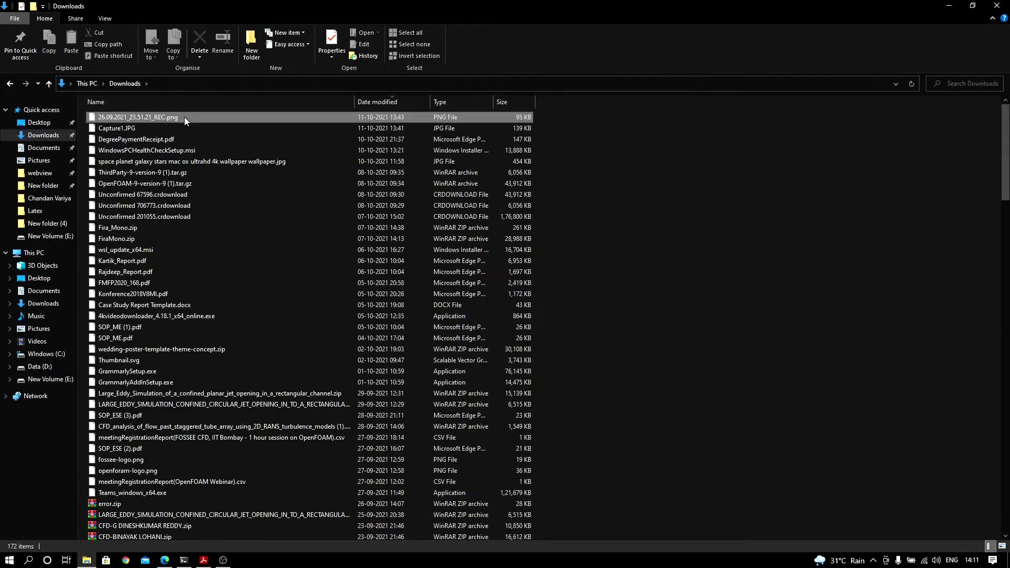
pyautogui.click(185, 117)
pyautogui.press('Return')
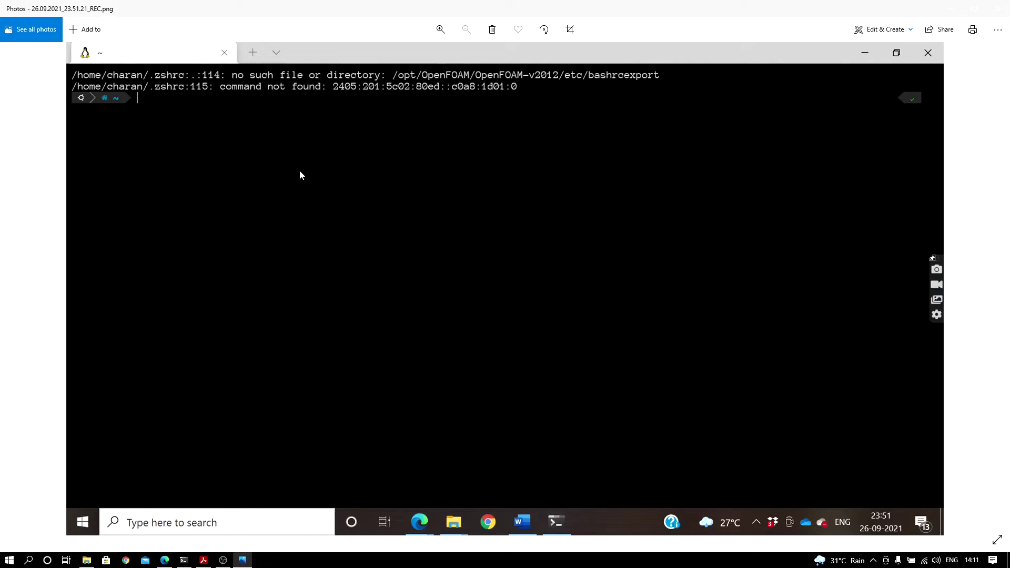
pyautogui.click(997, 9)
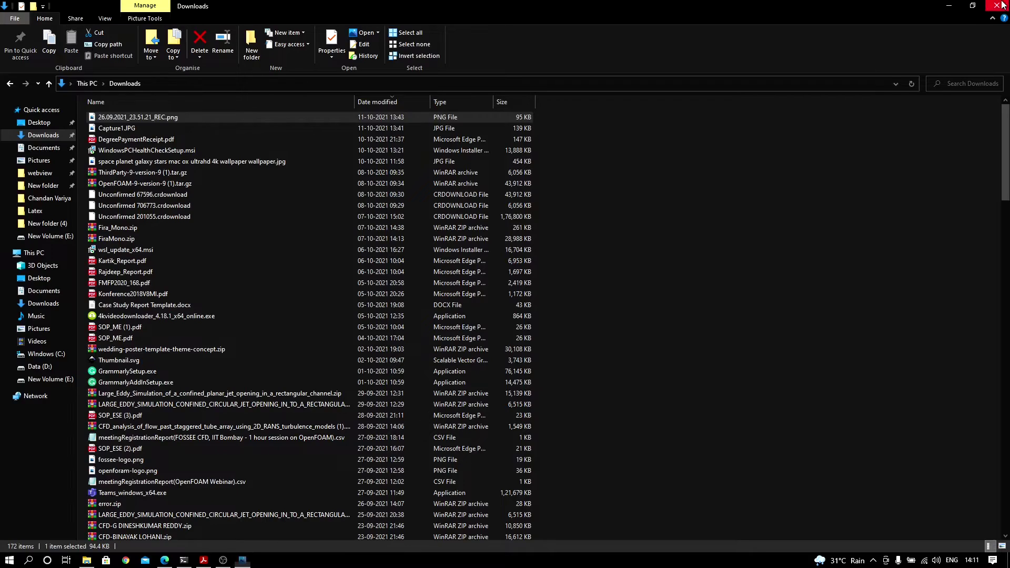
# Step: Close the Downloads File Explorer window to get back to slide 6 of 8
pyautogui.click(997, 6)
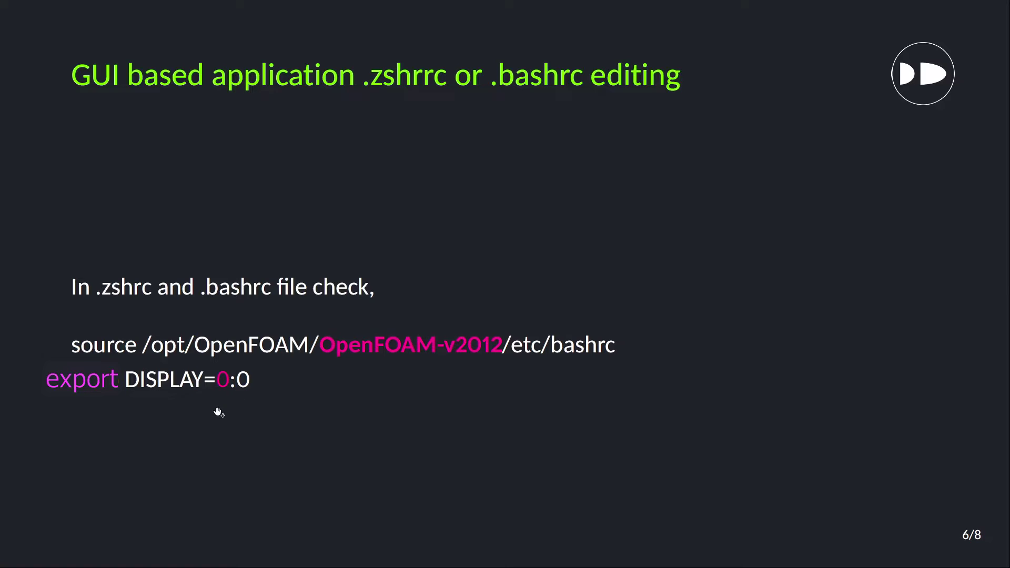
# Step: Switch to Edge and expand the video description to reveal the commands.txt link
pyautogui.press('super+Tab')
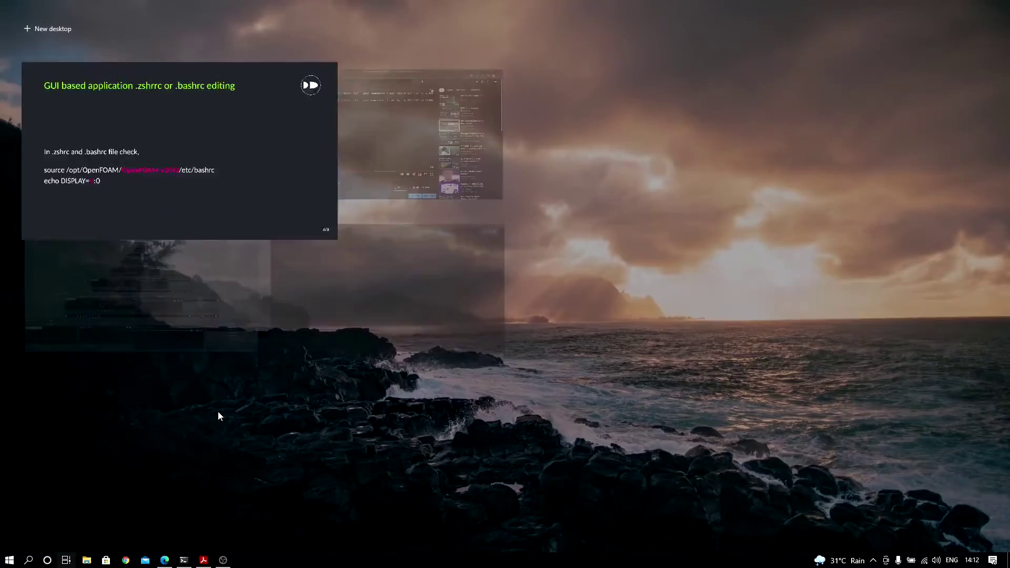
pyautogui.click(385, 131)
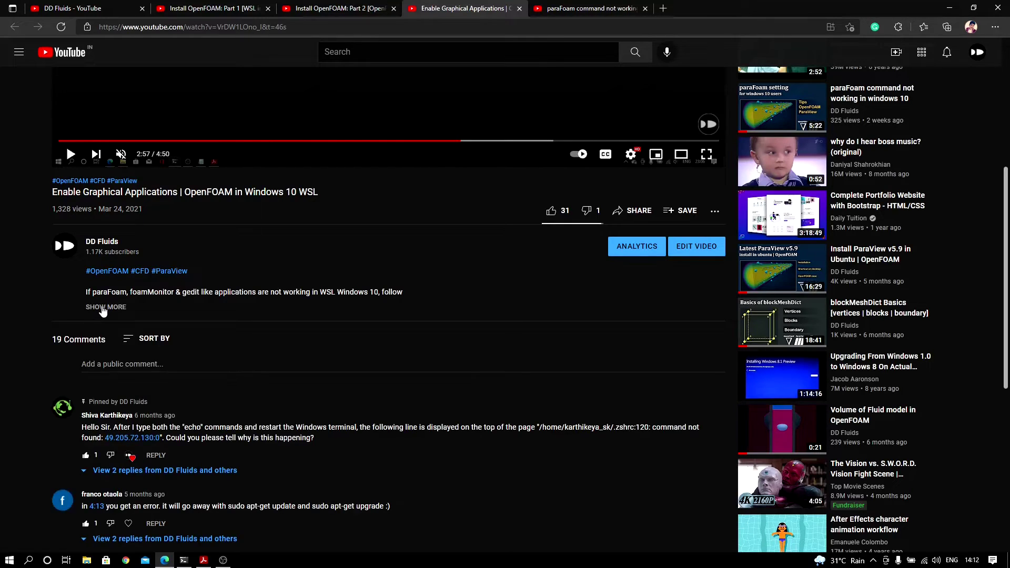
pyautogui.click(103, 307)
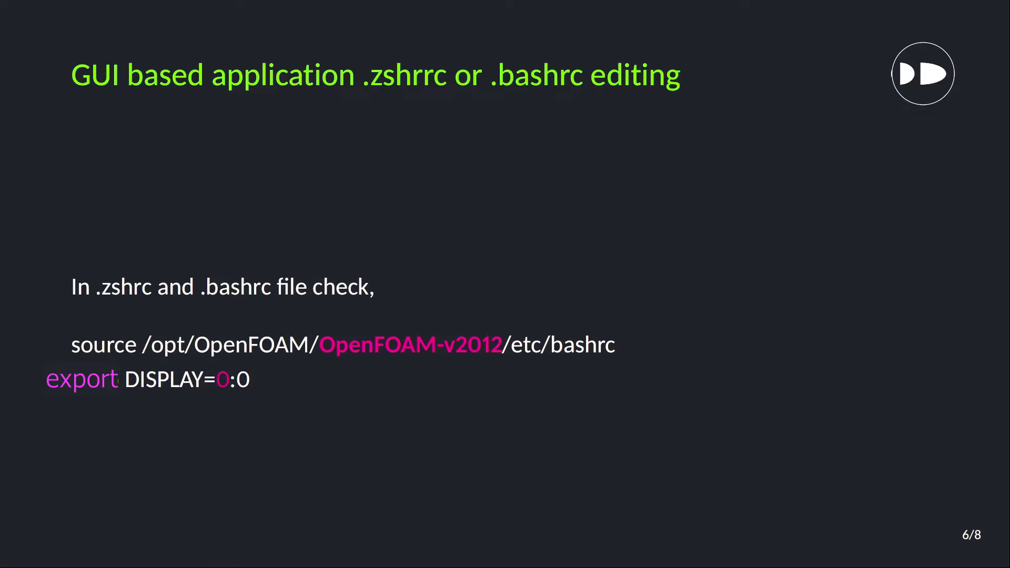
# Step: Advance to slide 7 on paraFoam, then switch to the Edge window showing commands.txt
pyautogui.press('Right')
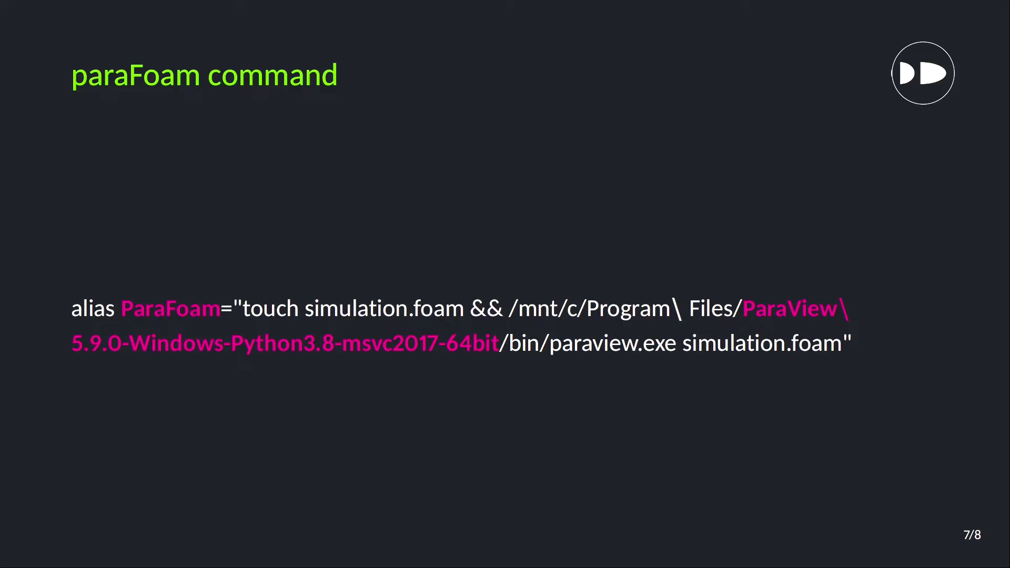
pyautogui.press('super+Tab')
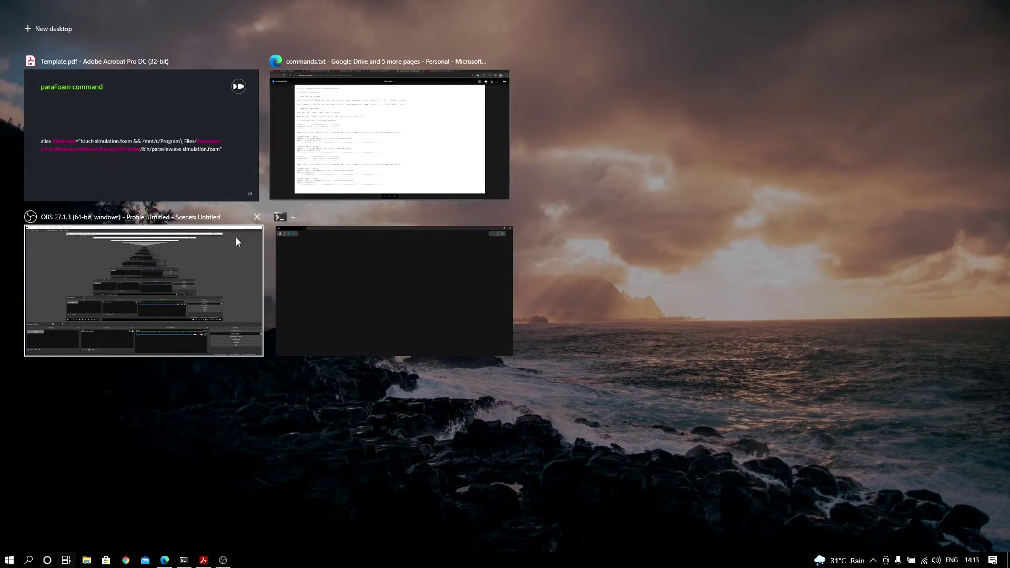
pyautogui.click(349, 129)
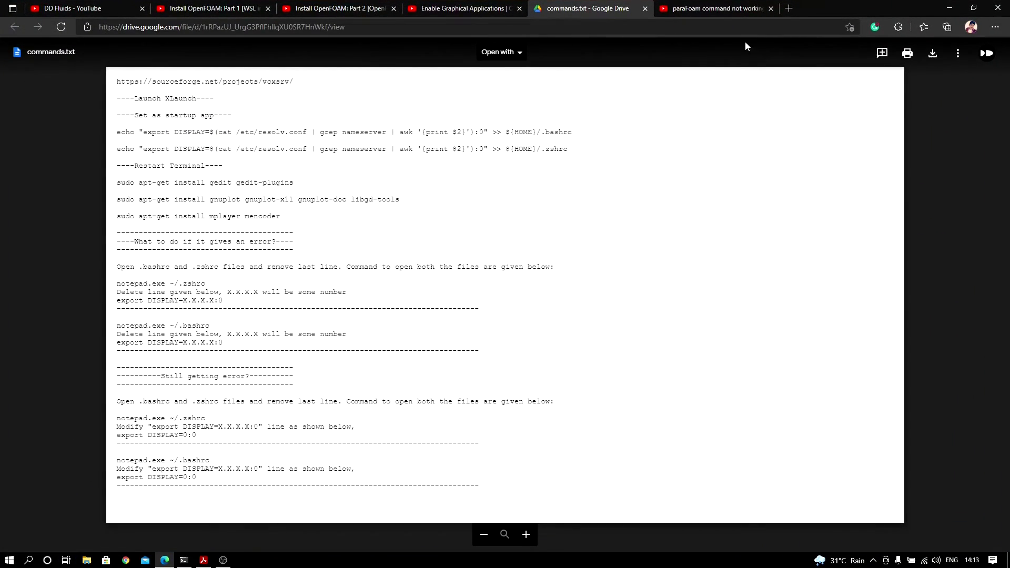
# Step: Switch to the YouTube tab 'paraFoam command not working in windows 10'
pyautogui.click(716, 8)
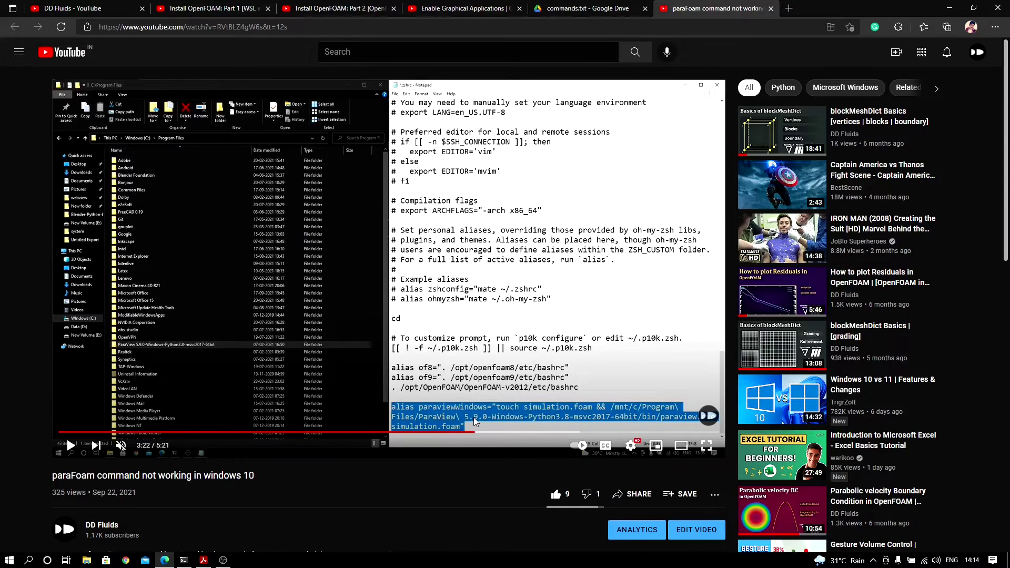
# Step: Switch back to the full-screen Template.pdf slideshow on page 7, showing the ParaFoam alias line
pyautogui.press('super+Tab')
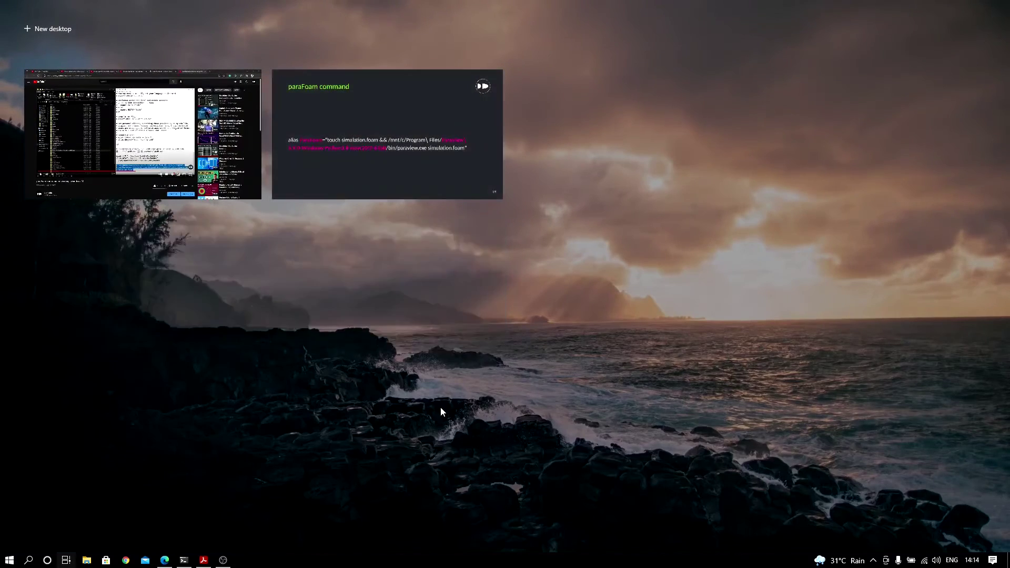
pyautogui.click(348, 102)
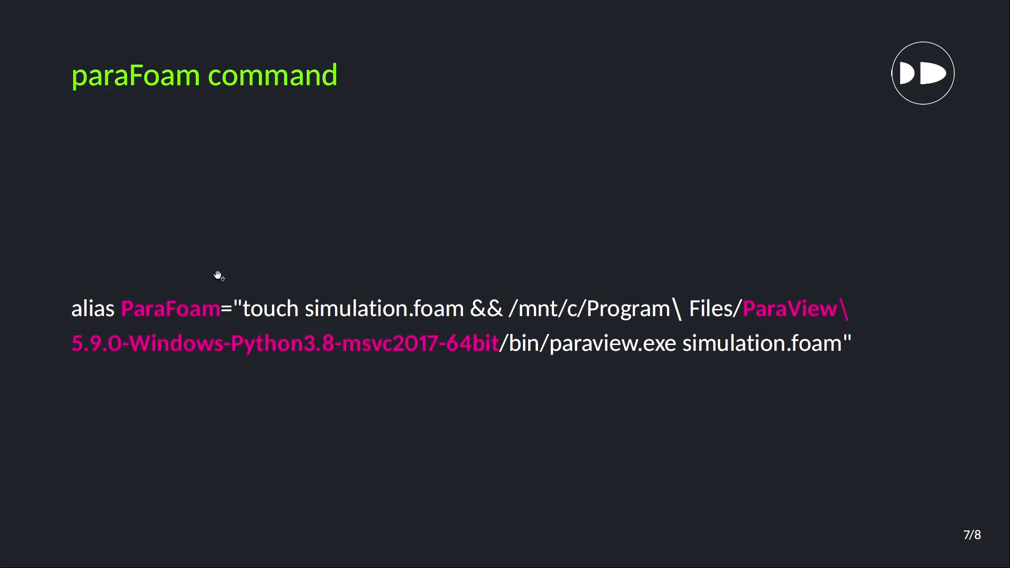